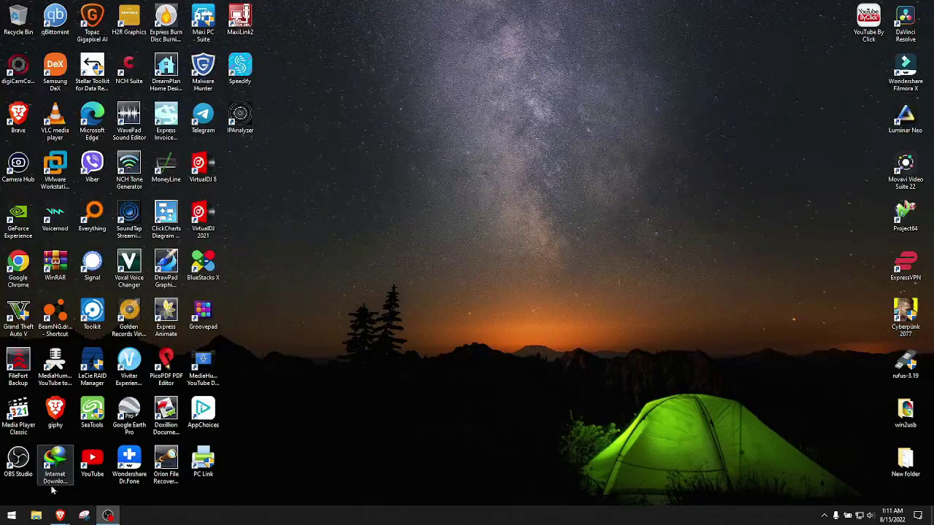
# Step: Check the Bluetooth and other devices settings for the PLAYSTATION(R)3 Controller entry, and close the settings
pyautogui.click(12, 516)
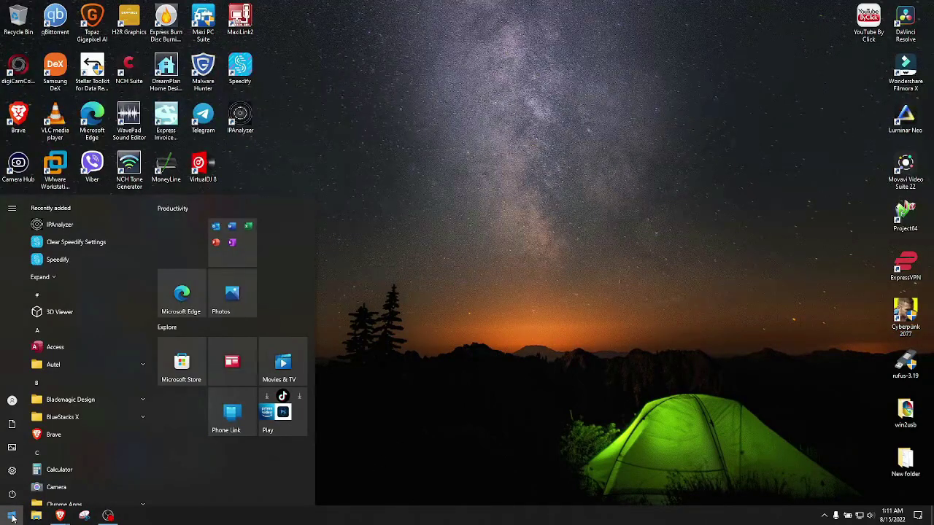
pyautogui.write('devices')
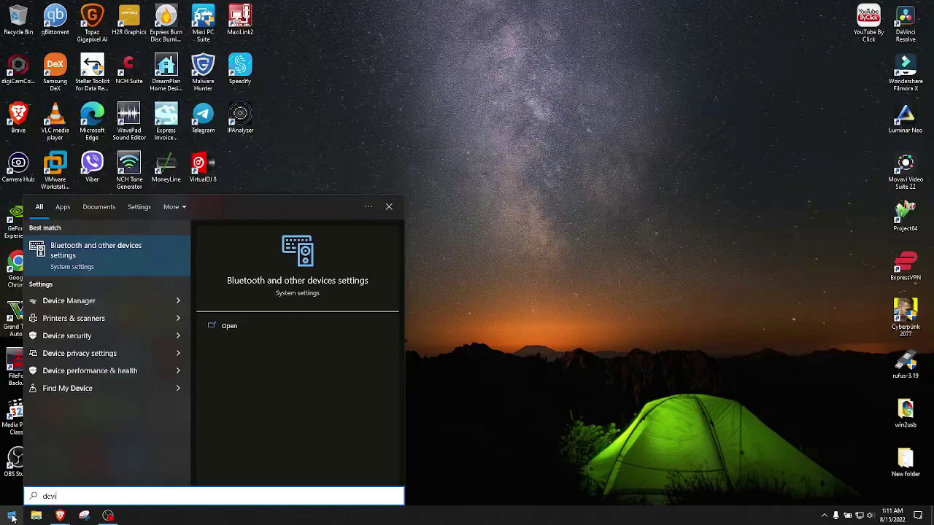
pyautogui.click(103, 255)
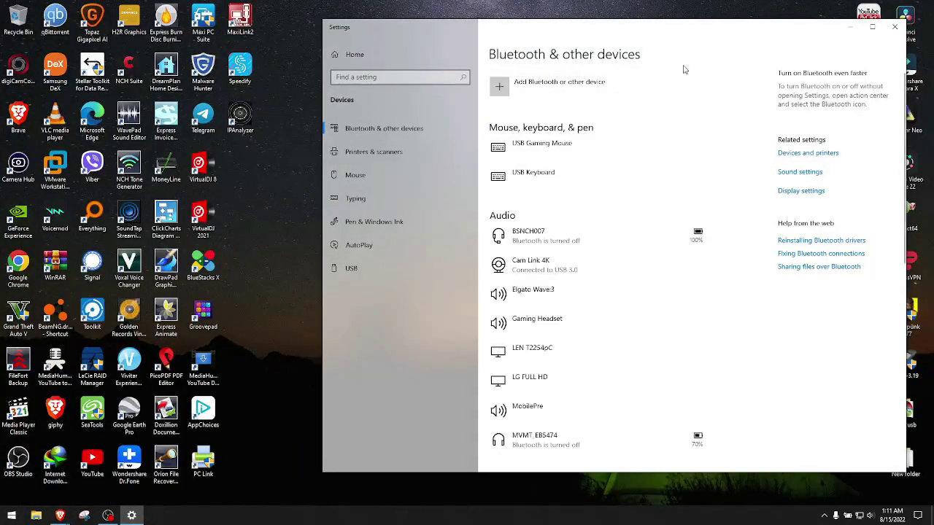
pyautogui.moveTo(681, 32); pyautogui.dragTo(587, 27)
pyautogui.scroll(-3, 547, 288)
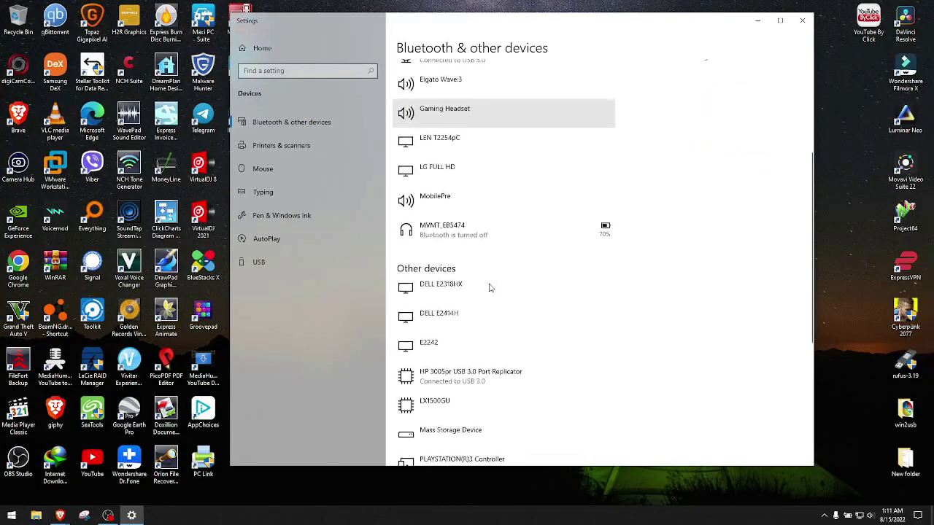
pyautogui.scroll(-4, 491, 287)
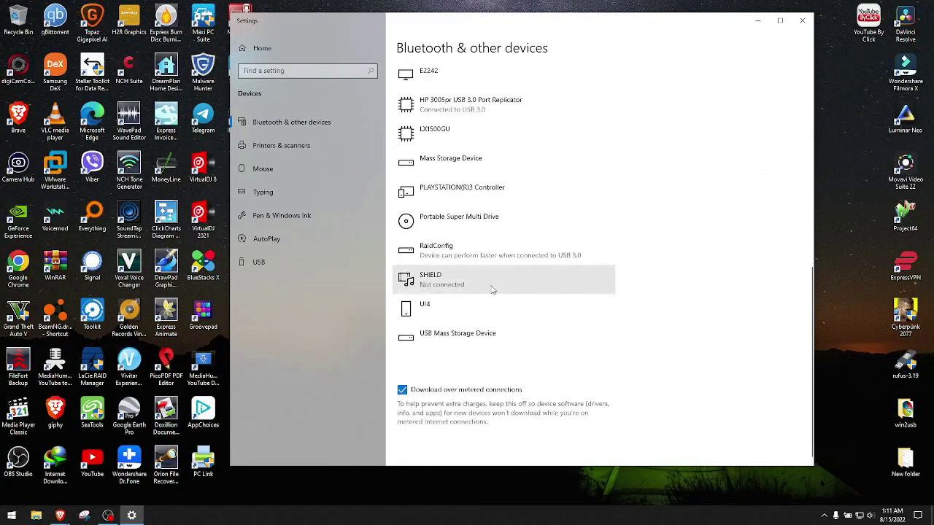
pyautogui.click(485, 190)
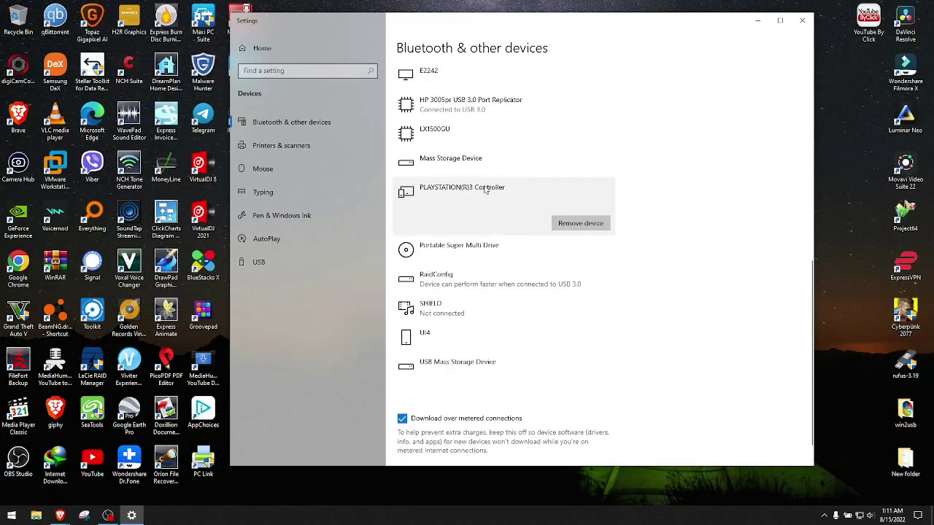
pyautogui.click(801, 21)
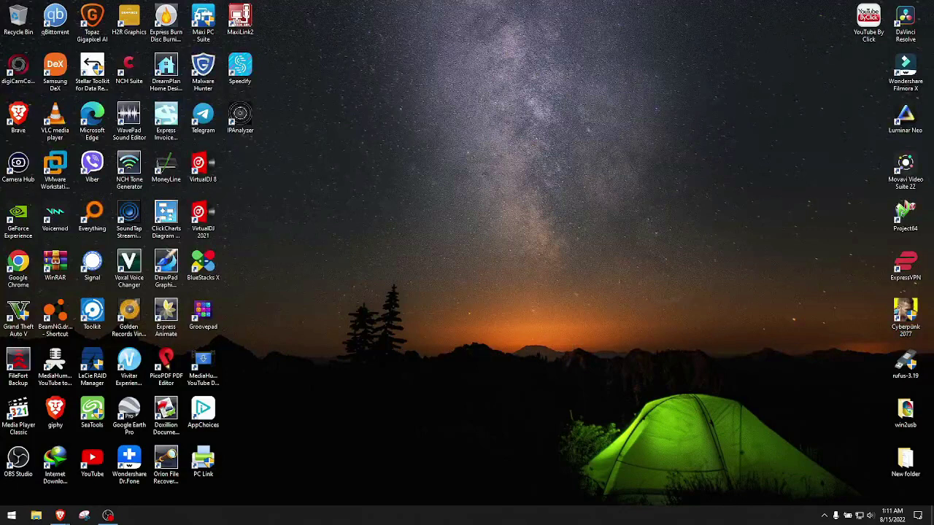
# Step: Switch to the Brave browser and download ScpToolkit_Setup.exe from the ScpToolkit v1.6.238.16010 release page
pyautogui.click(59, 515)
pyautogui.doubleClick(481, 11)
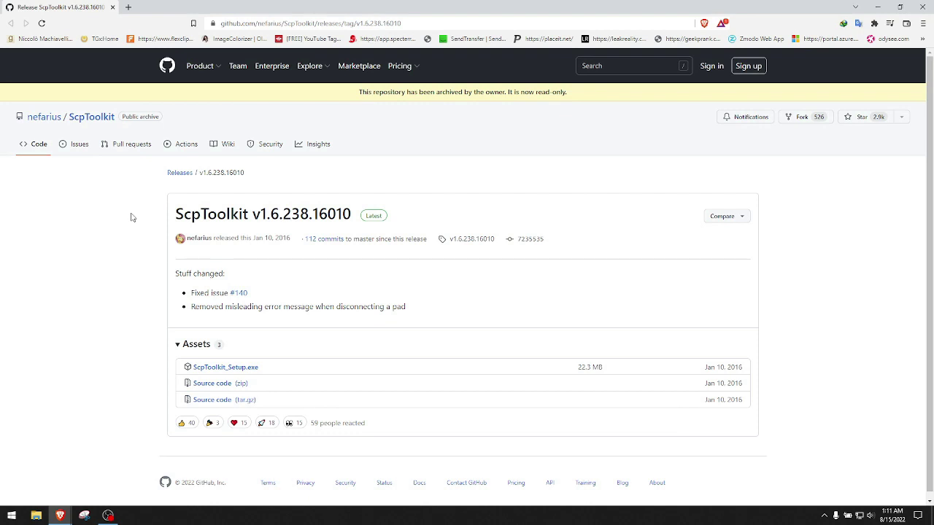
pyautogui.scroll(-1, 109, 228)
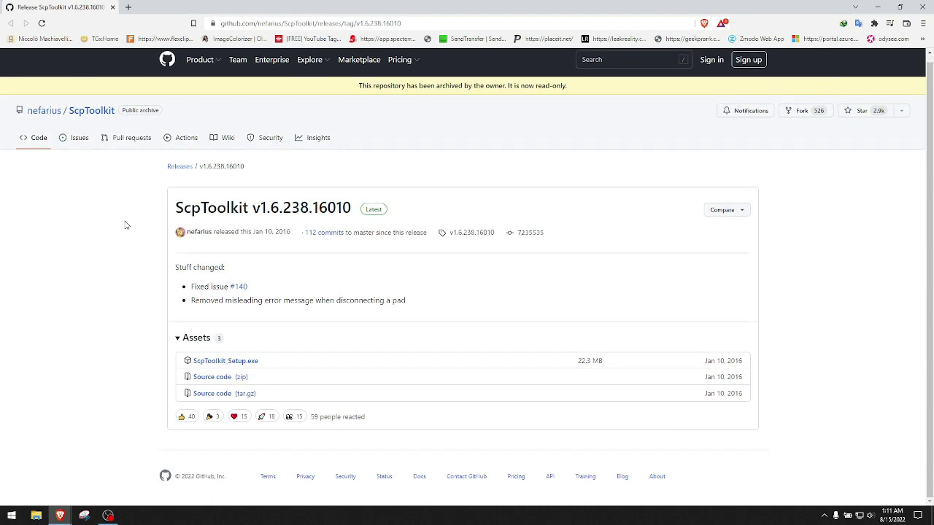
pyautogui.click(246, 362)
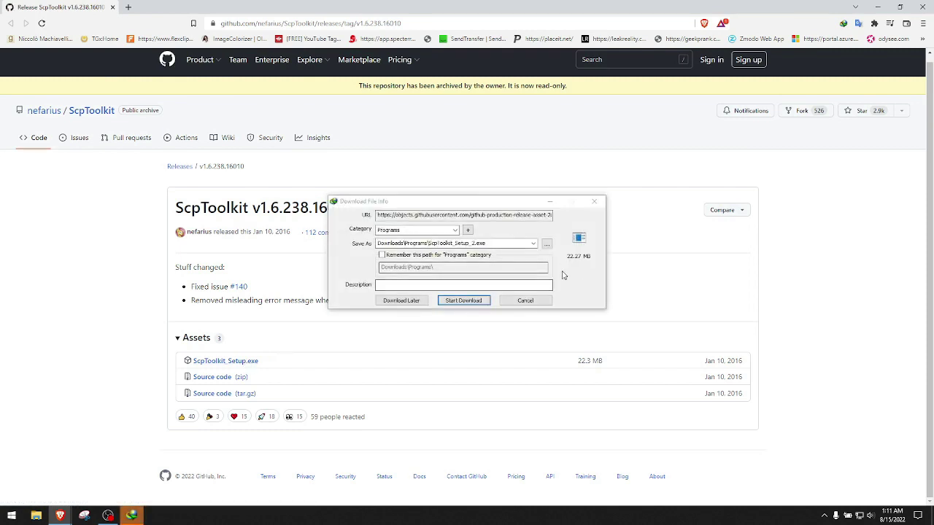
pyautogui.click(451, 303)
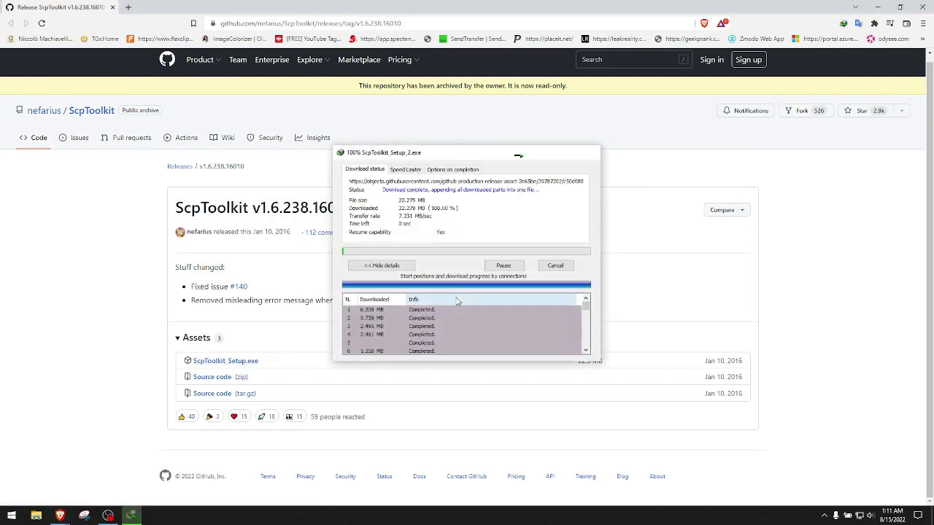
pyautogui.click(877, 6)
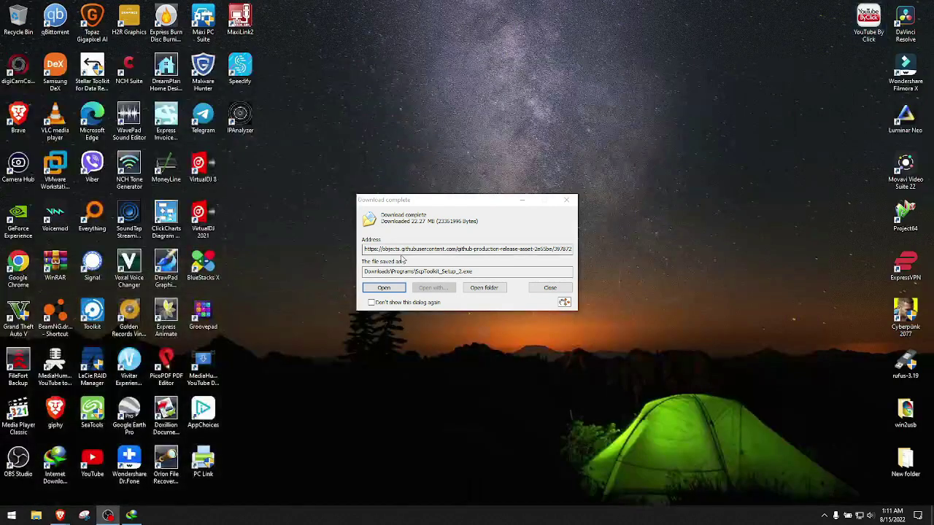
# Step: Run the downloaded ScpToolkit setup and finish its prerequisites wizard with both Visual C++ 2010 SP1 packages (x64 and x86) deselected
pyautogui.click(384, 287)
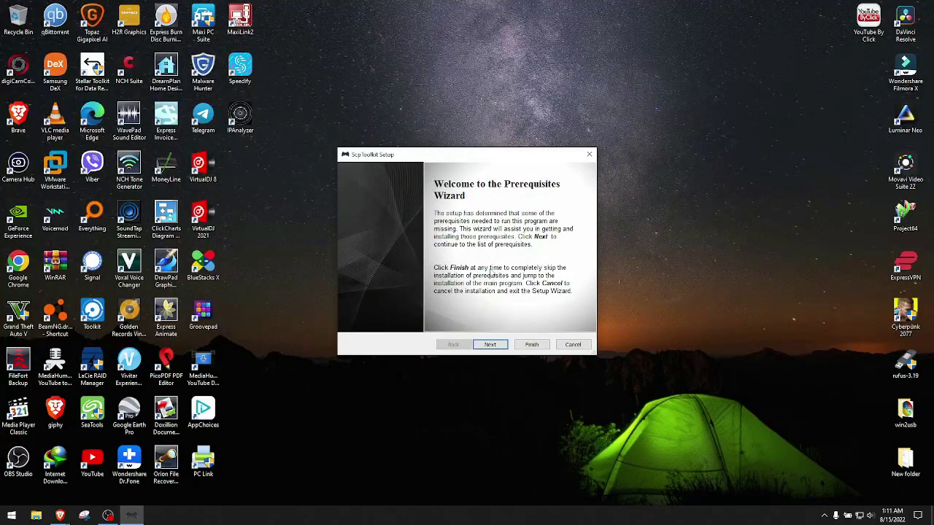
pyautogui.click(490, 345)
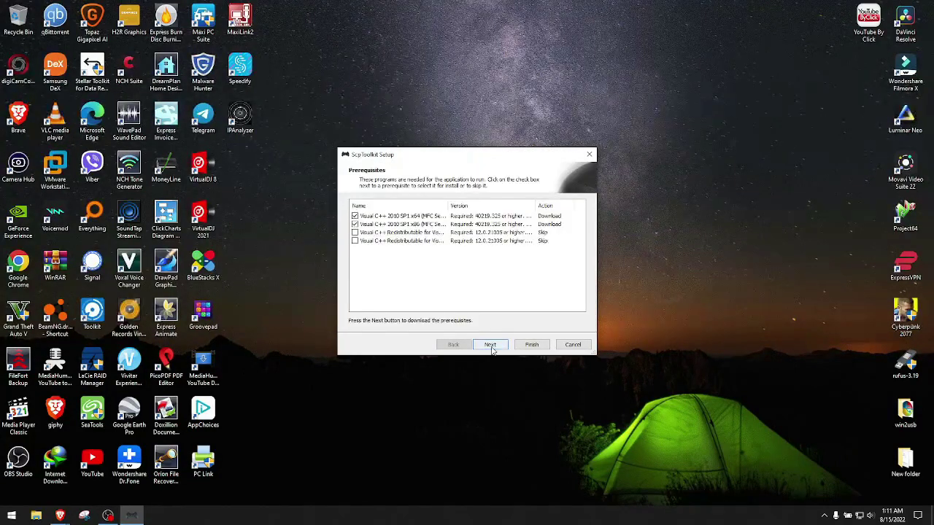
pyautogui.click(355, 224)
pyautogui.click(355, 215)
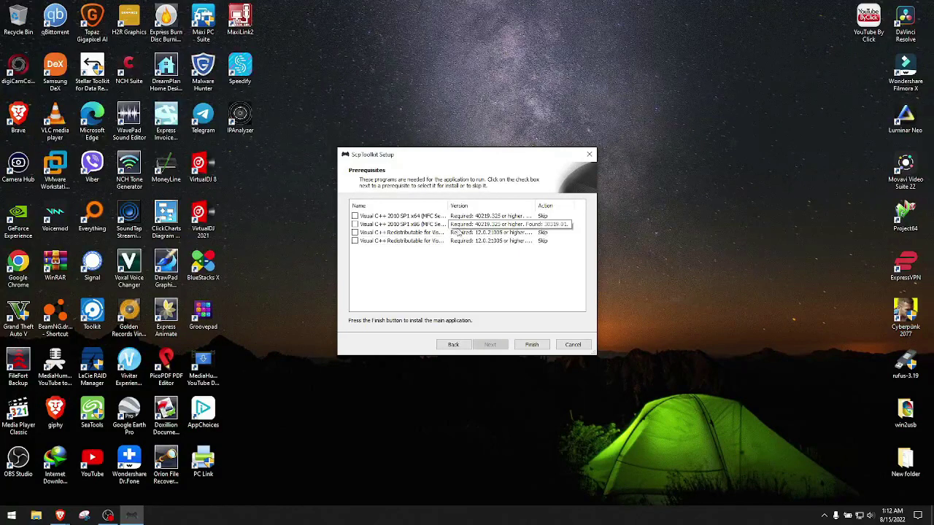
pyautogui.click(532, 344)
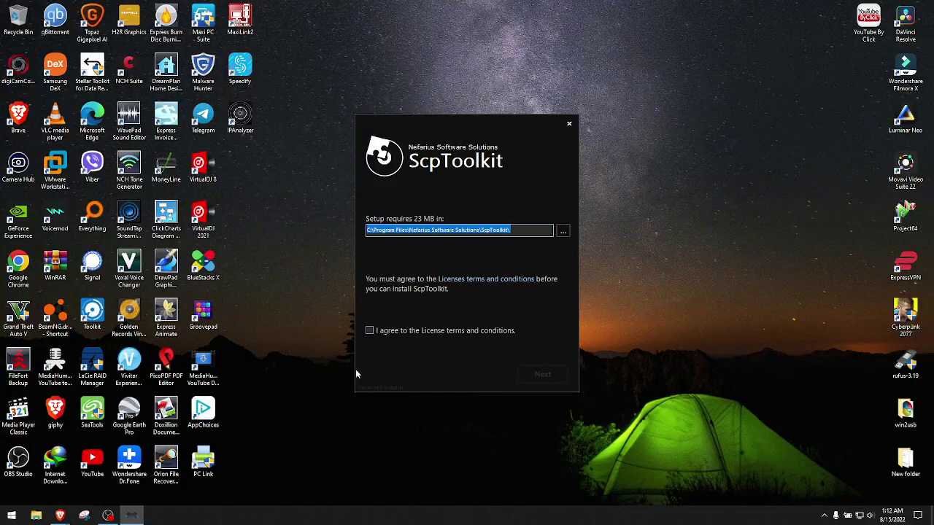
# Step: Accept the license terms and install ScpToolkit with the ScpToolkit Bluetooth Pair Utility added to the selected features
pyautogui.click(369, 329)
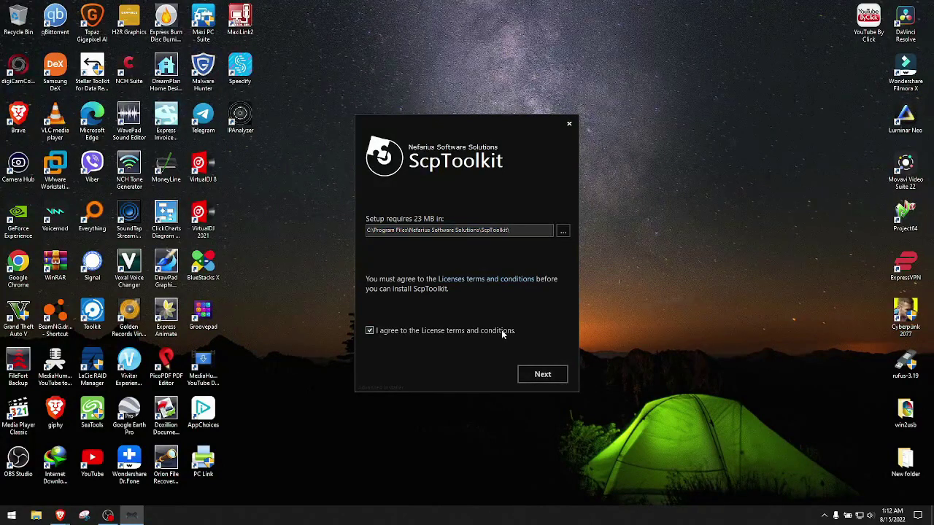
pyautogui.click(543, 371)
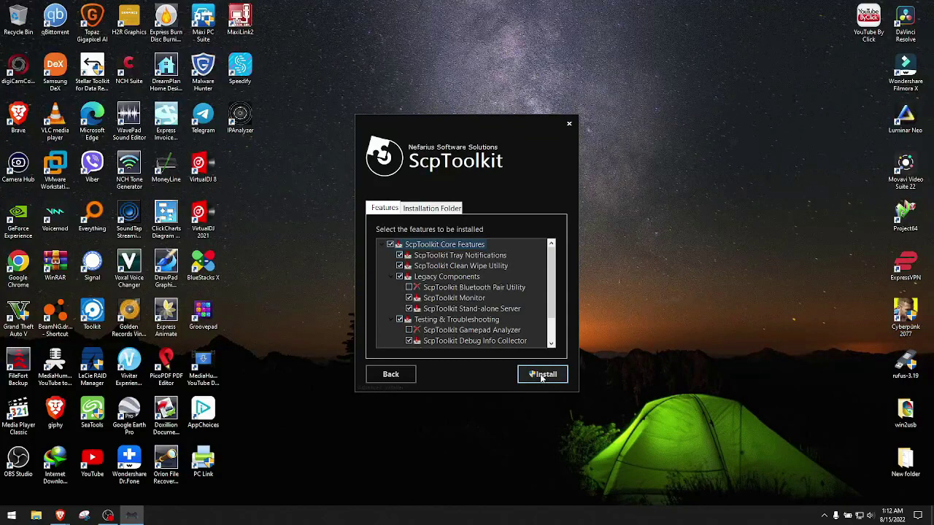
pyautogui.click(410, 287)
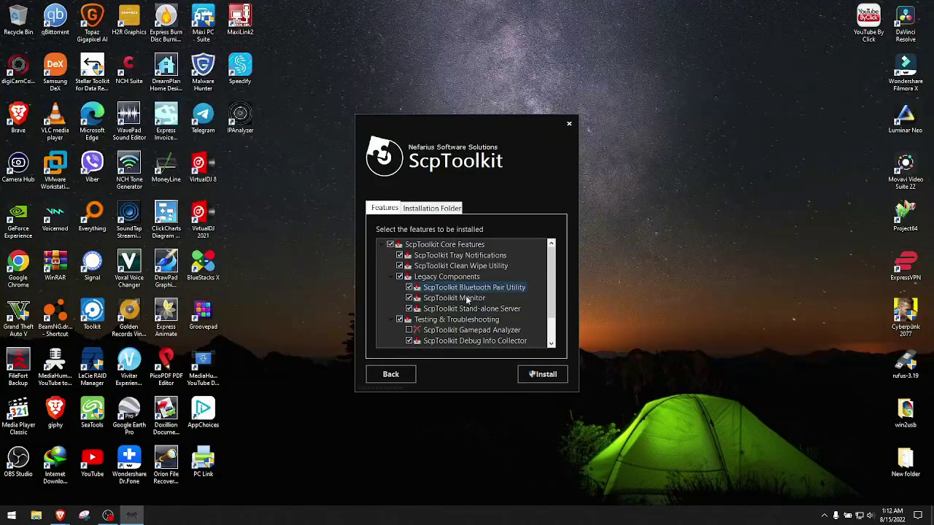
pyautogui.scroll(-1, 553, 304)
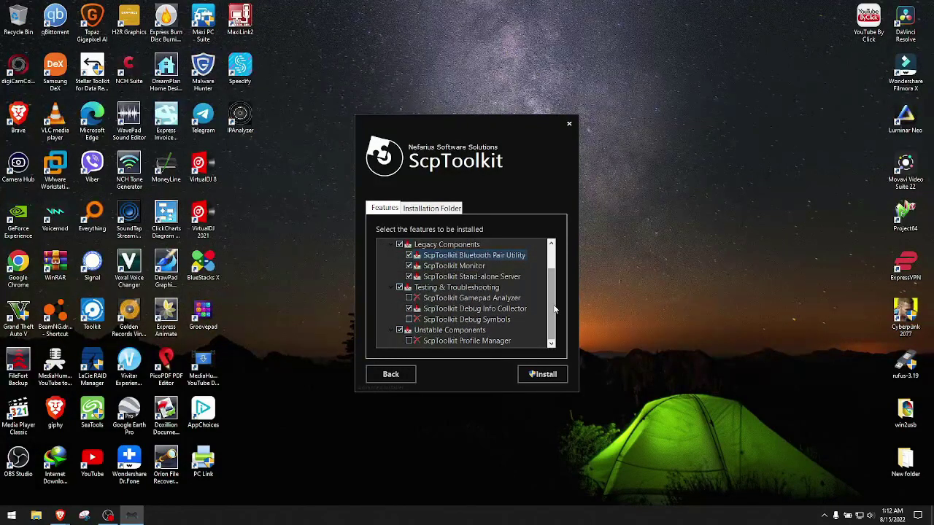
pyautogui.click(537, 376)
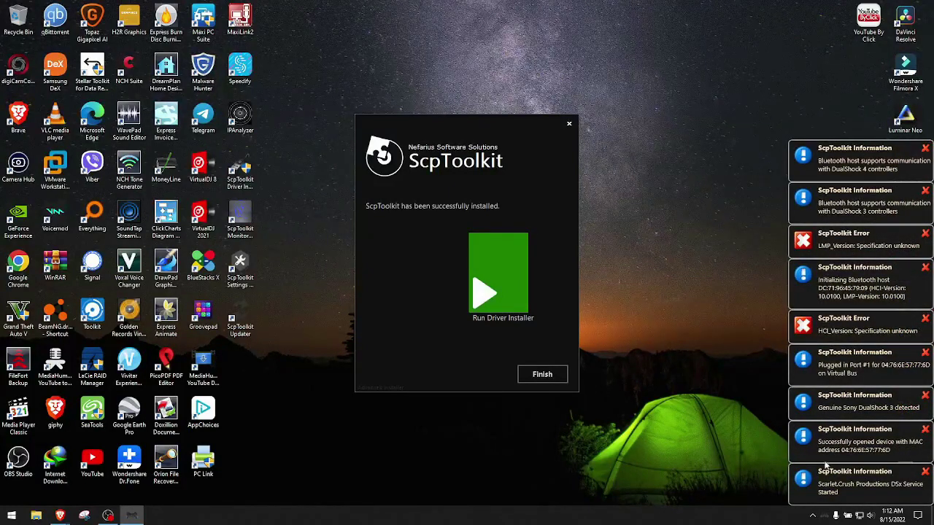
# Step: Run the driver installer, exclude the DualShock 4 driver and enable Force Driver Installation
pyautogui.click(497, 265)
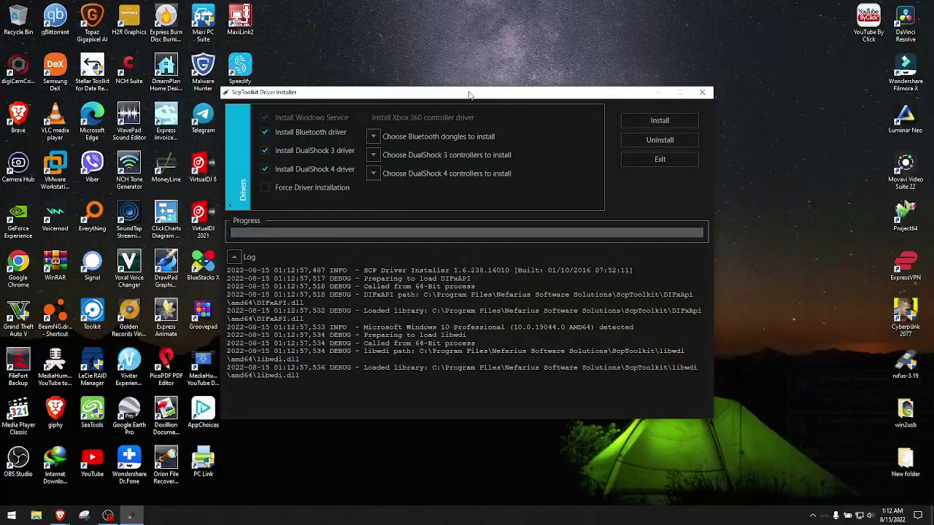
pyautogui.moveTo(465, 95); pyautogui.dragTo(599, 67)
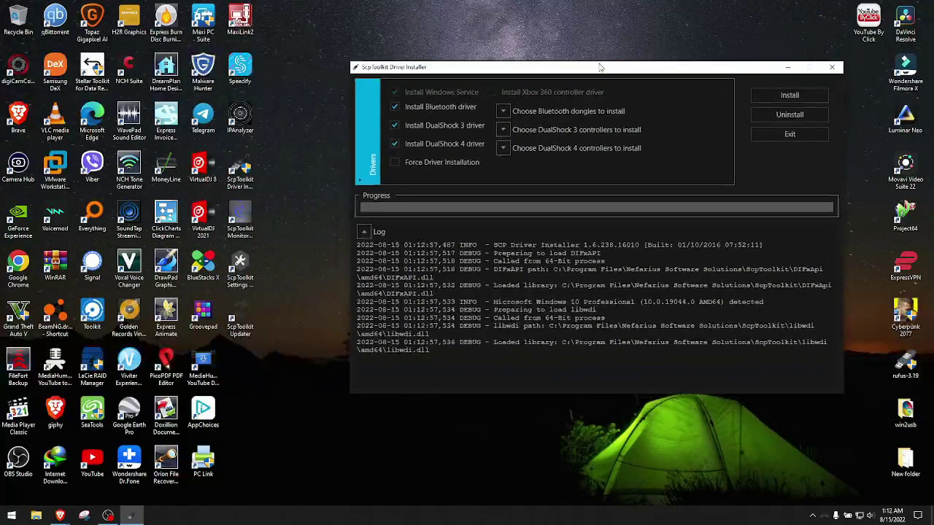
pyautogui.click(395, 145)
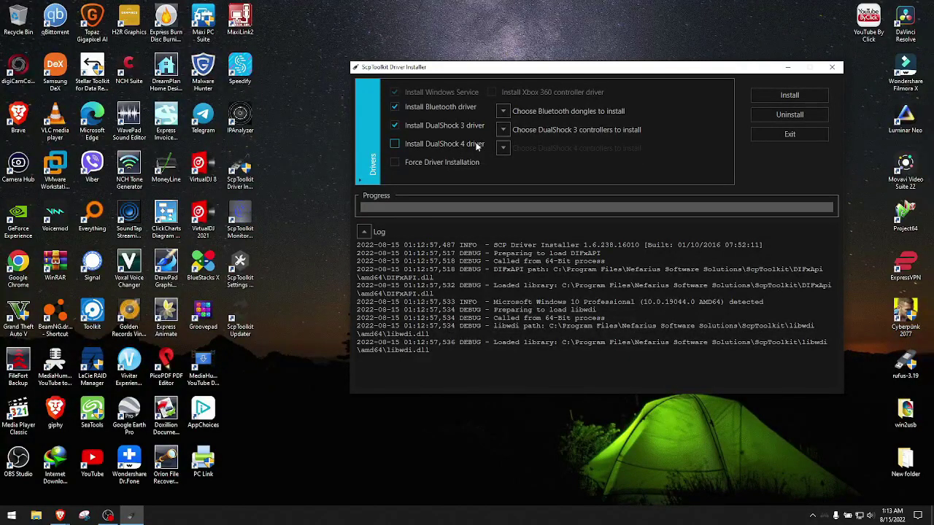
pyautogui.click(395, 162)
# Step: Examine the devices offered as Bluetooth dongles to install
pyautogui.click(503, 111)
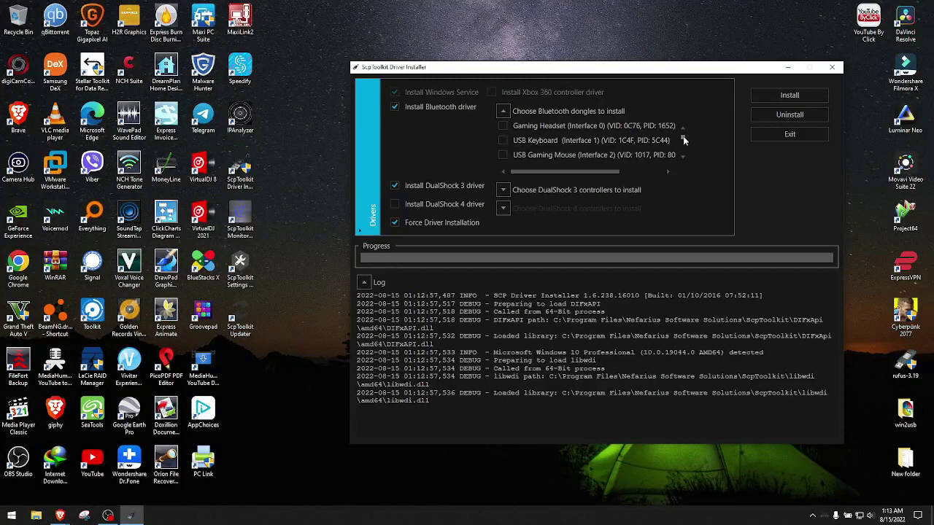
pyautogui.scroll(-4, 684, 153)
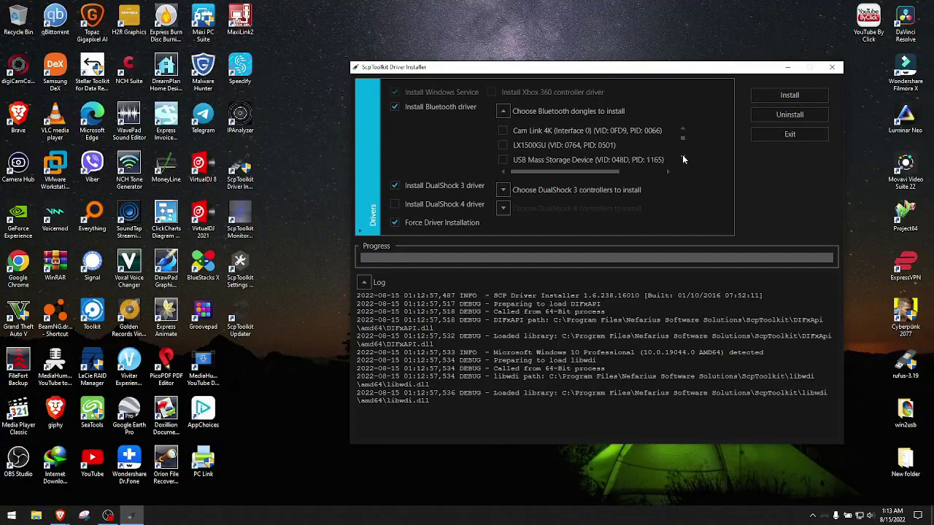
pyautogui.scroll(-1, 683, 159)
pyautogui.scroll(-5, 683, 159)
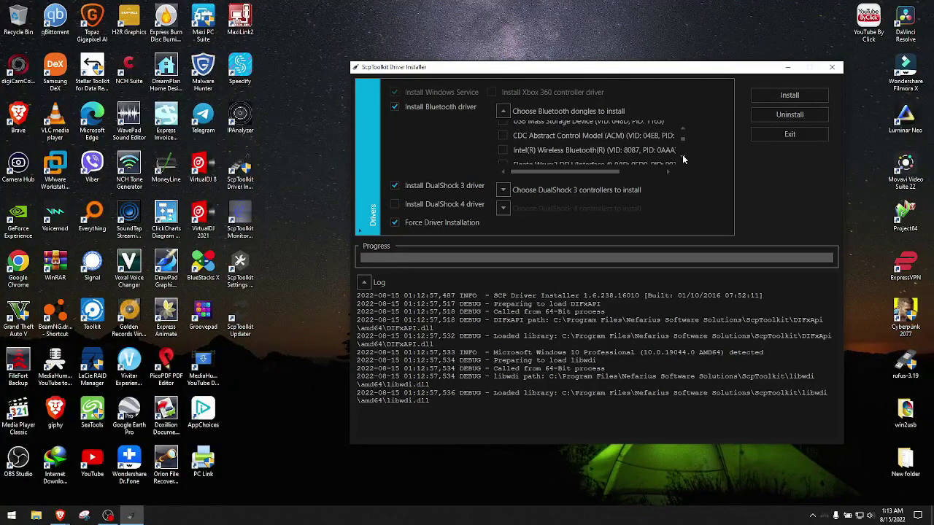
pyautogui.scroll(-7, 683, 159)
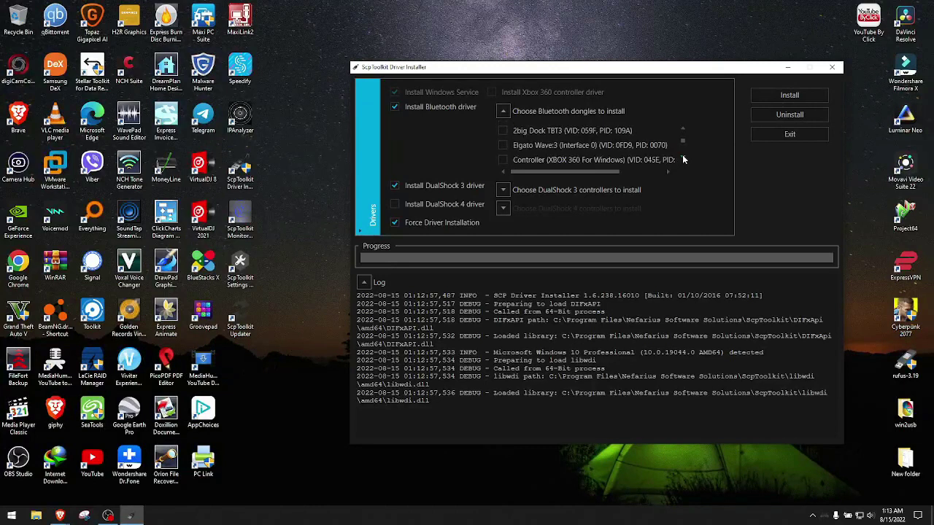
pyautogui.scroll(-7, 684, 159)
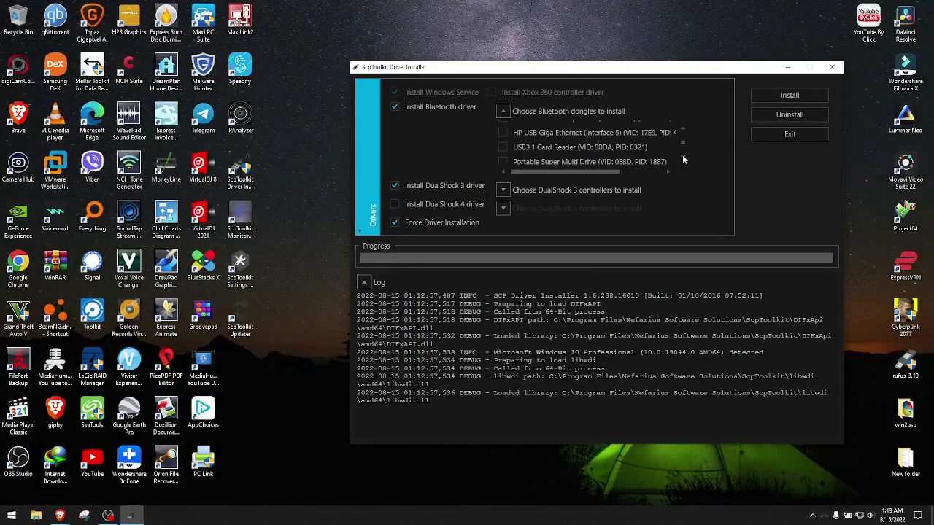
pyautogui.scroll(-4, 684, 159)
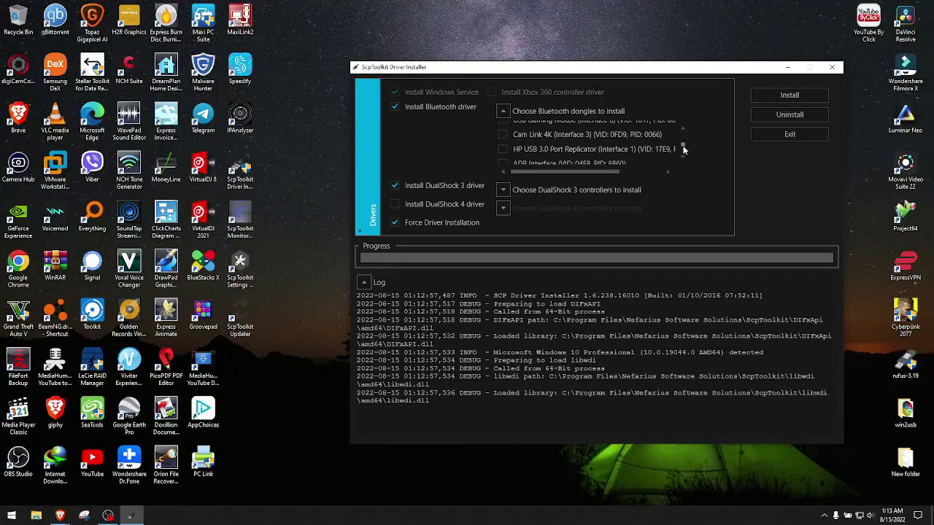
pyautogui.scroll(3, 686, 149)
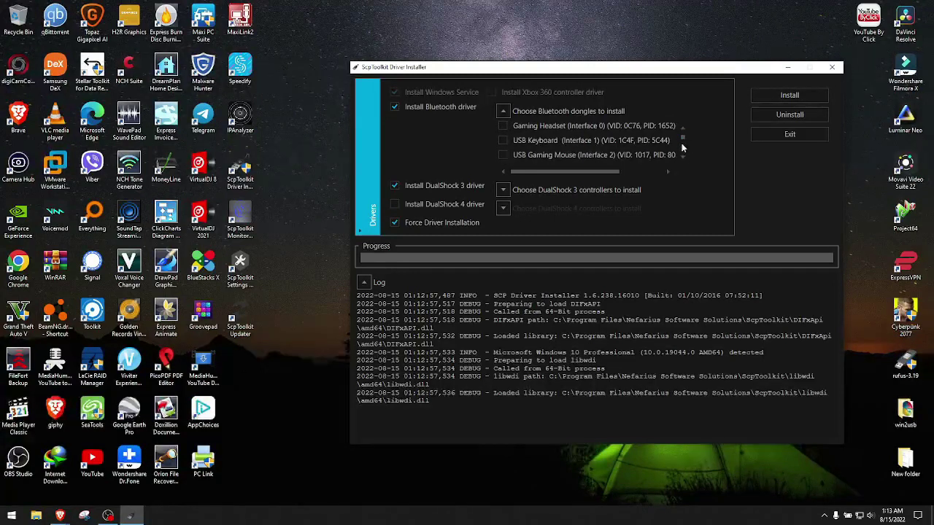
pyautogui.scroll(-1, 683, 160)
pyautogui.scroll(-6, 683, 159)
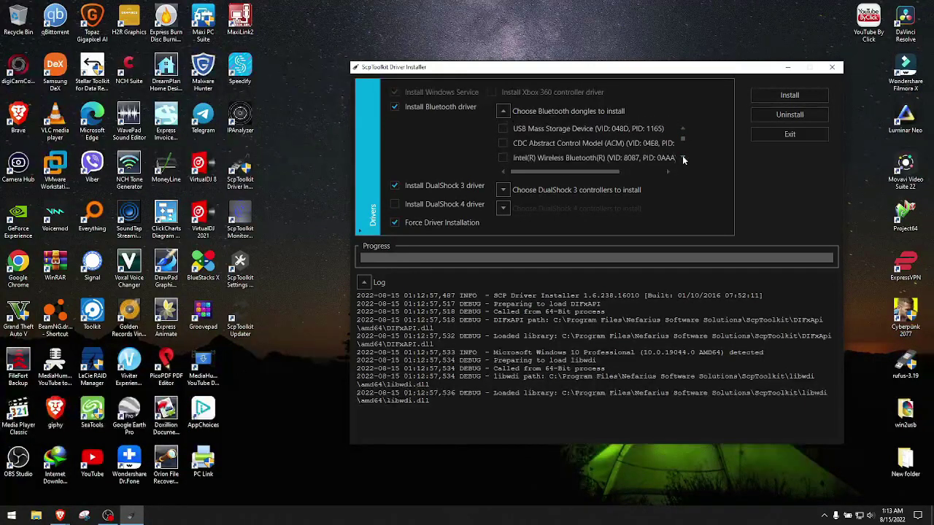
pyautogui.click(503, 111)
# Step: Choose the PLAYSTATION(R)3 Controller (VID: 054C, PID: 0268) as the DualShock 3 controller to install
pyautogui.click(502, 130)
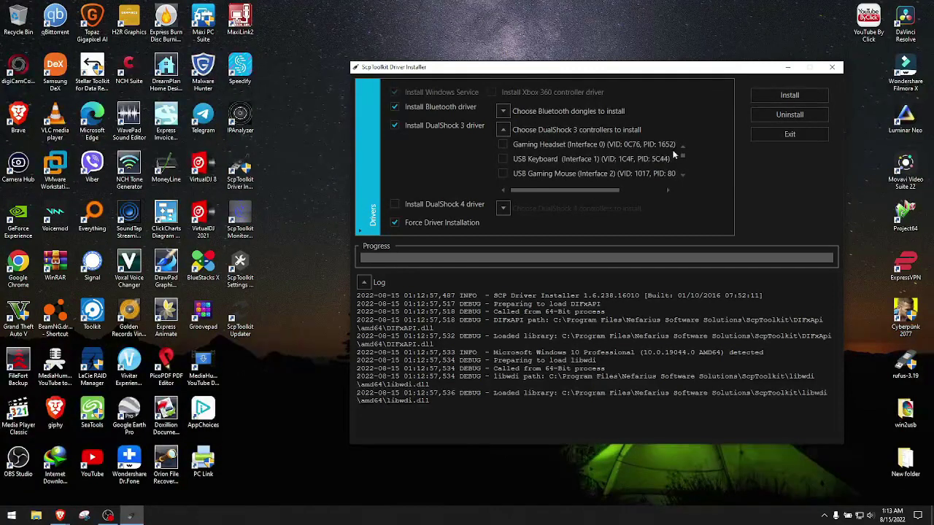
pyautogui.scroll(-1, 681, 156)
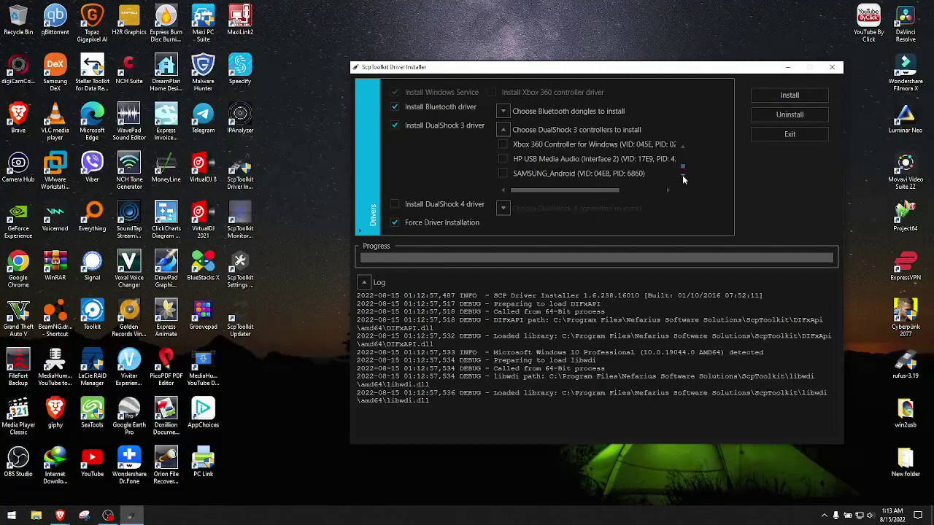
pyautogui.scroll(1, 591, 159)
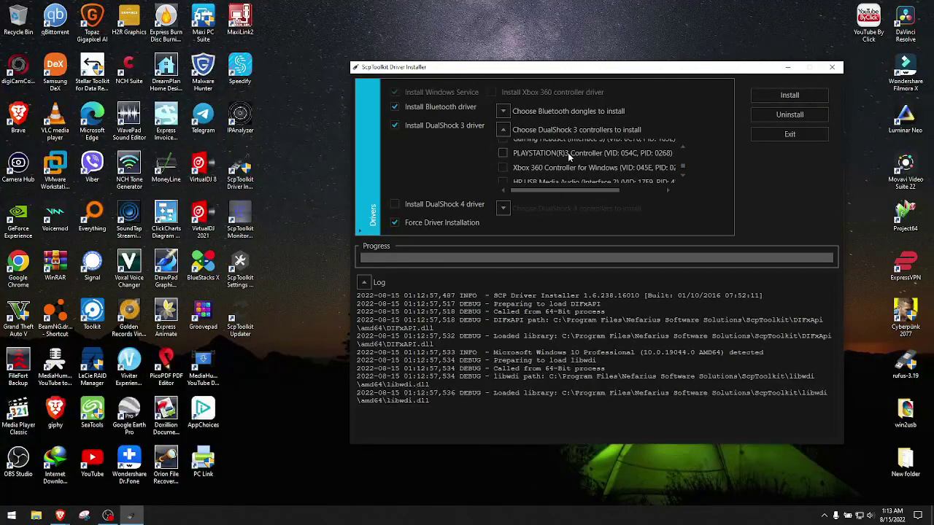
pyautogui.click(567, 152)
pyautogui.click(503, 130)
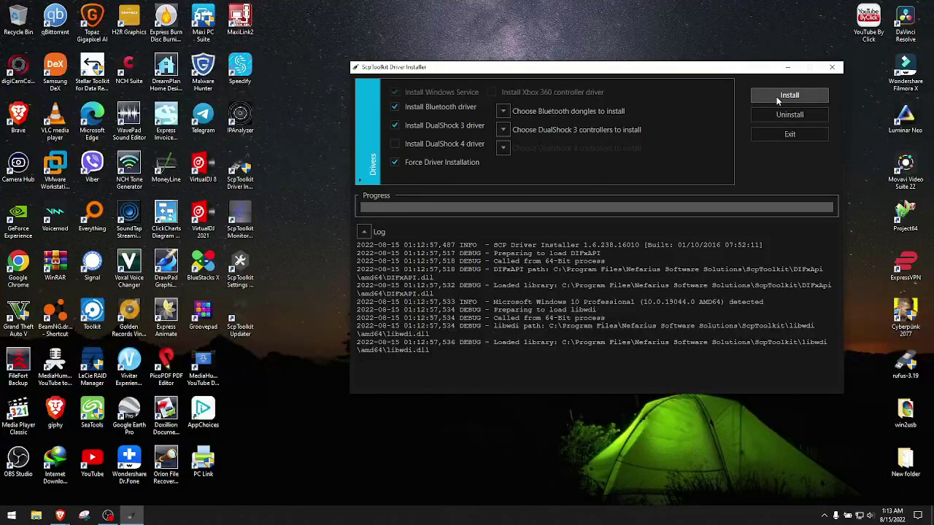
# Step: Install the selected drivers and close the driver installer
pyautogui.moveTo(726, 67); pyautogui.dragTo(651, 37)
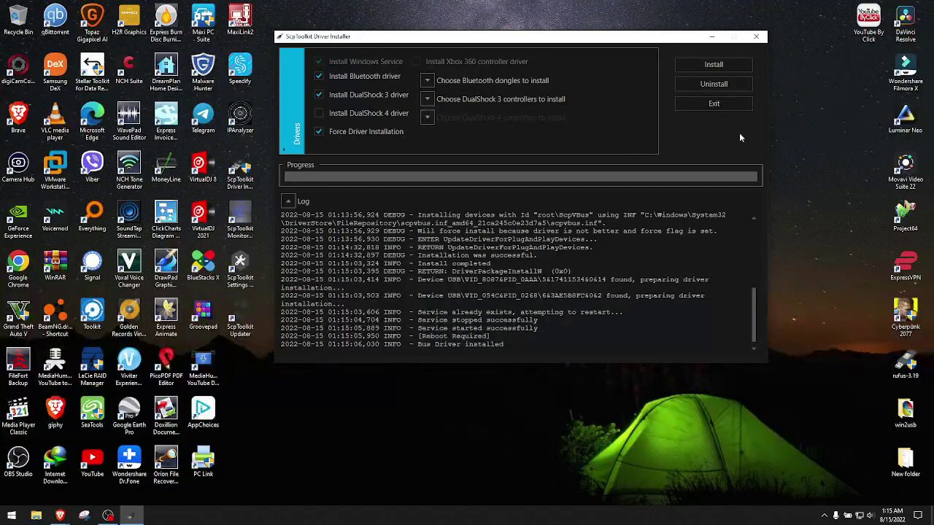
pyautogui.click(756, 36)
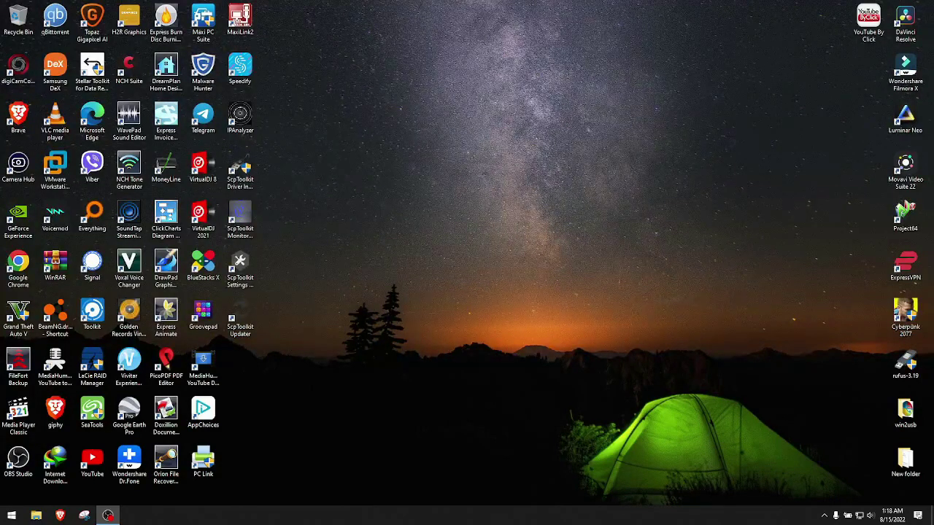
# Step: Launch ScpToolkit Monitor, check the connection status of the controller pads in its window and close it
pyautogui.click(823, 517)
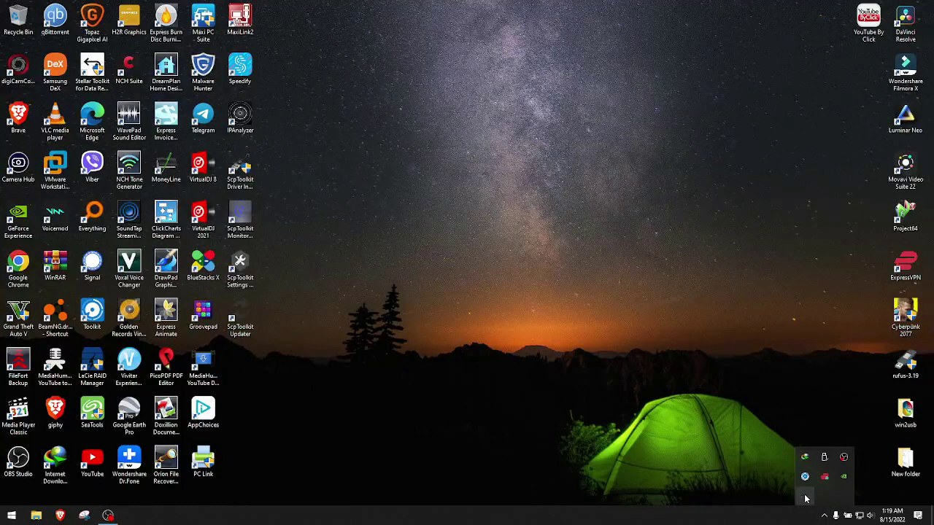
pyautogui.click(460, 197)
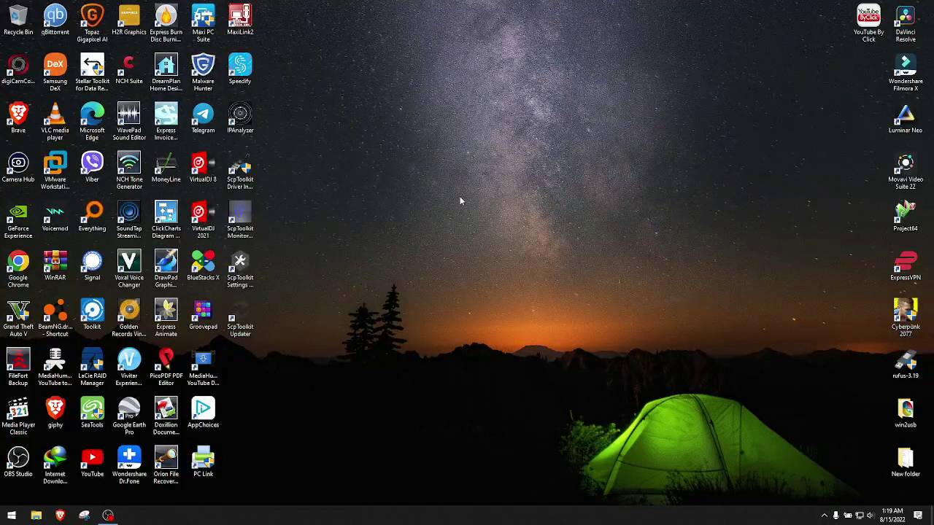
pyautogui.click(243, 216)
pyautogui.click(825, 516)
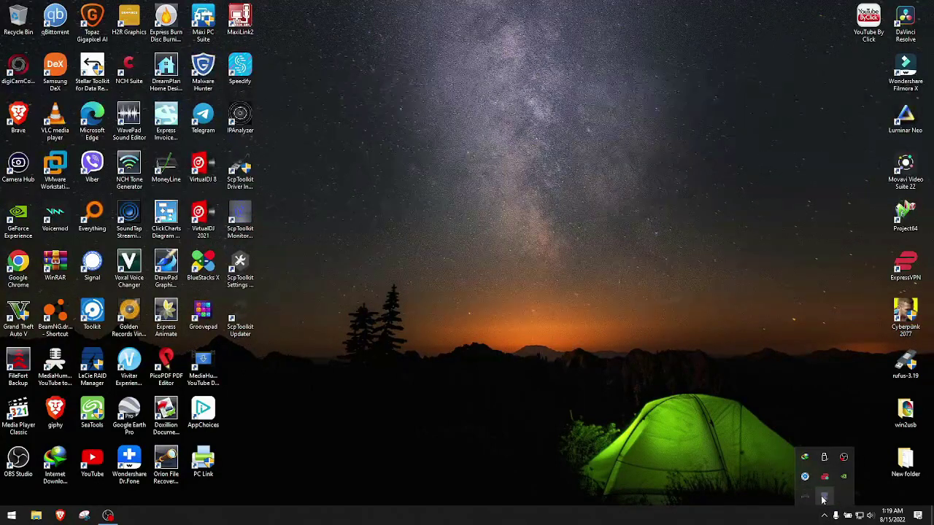
pyautogui.click(822, 499)
pyautogui.moveTo(589, 184); pyautogui.dragTo(594, 191)
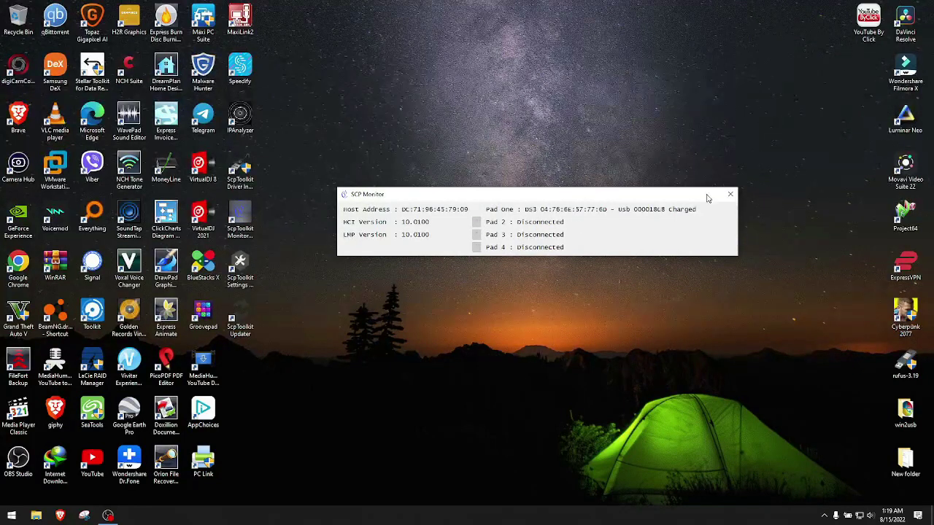
pyautogui.click(731, 194)
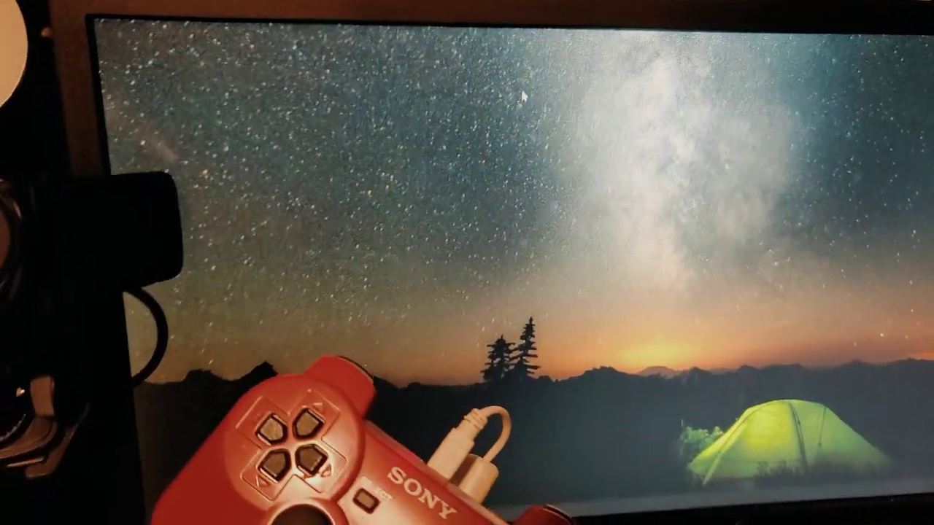
pyautogui.press('super+g')
pyautogui.press('super+g')
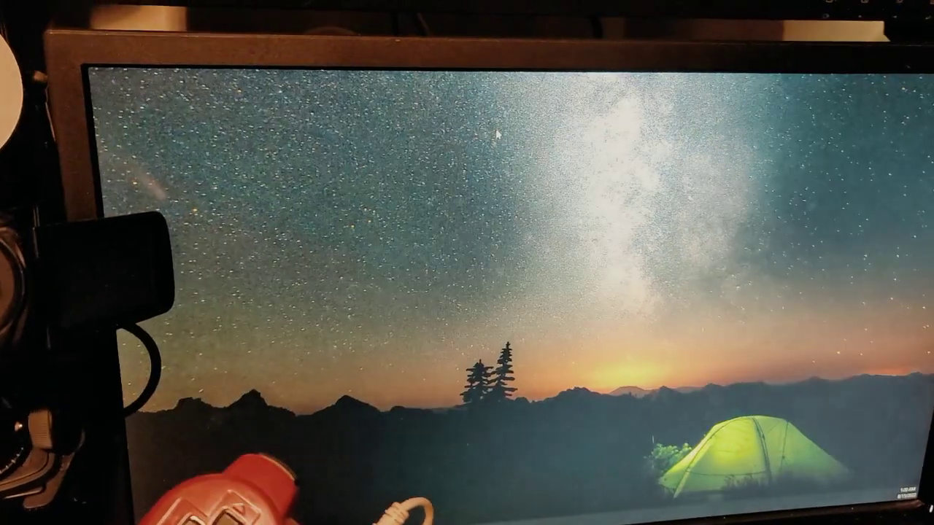
pyautogui.press('super+g')
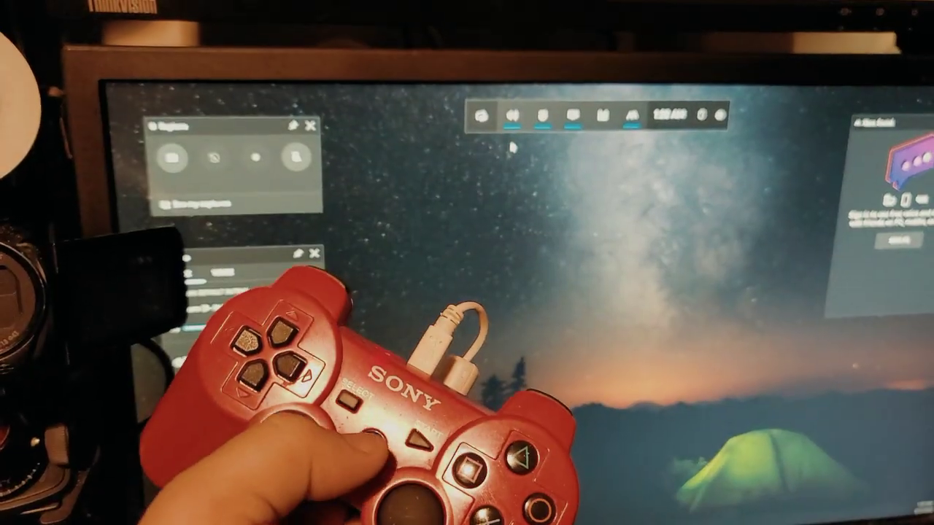
pyautogui.press('super+g')
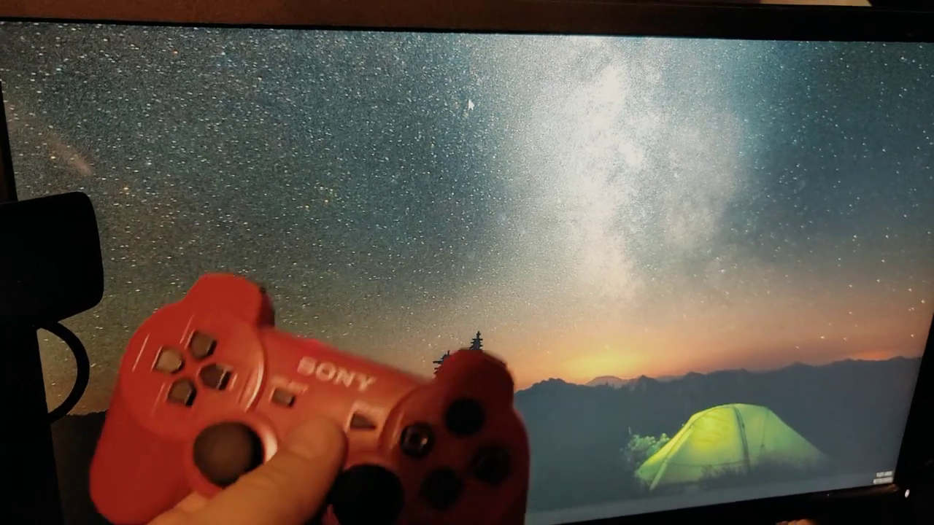
pyautogui.press('super+g')
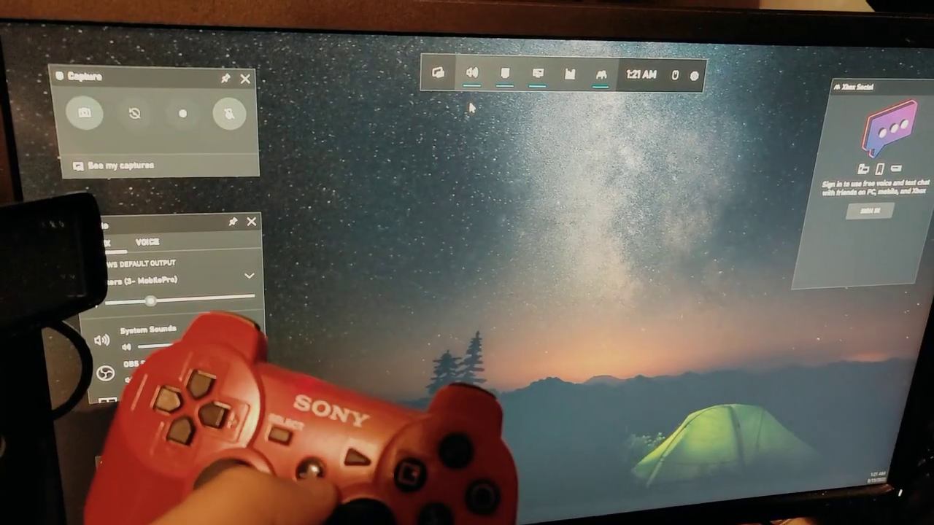
pyautogui.press('super+g')
pyautogui.press('super+g')
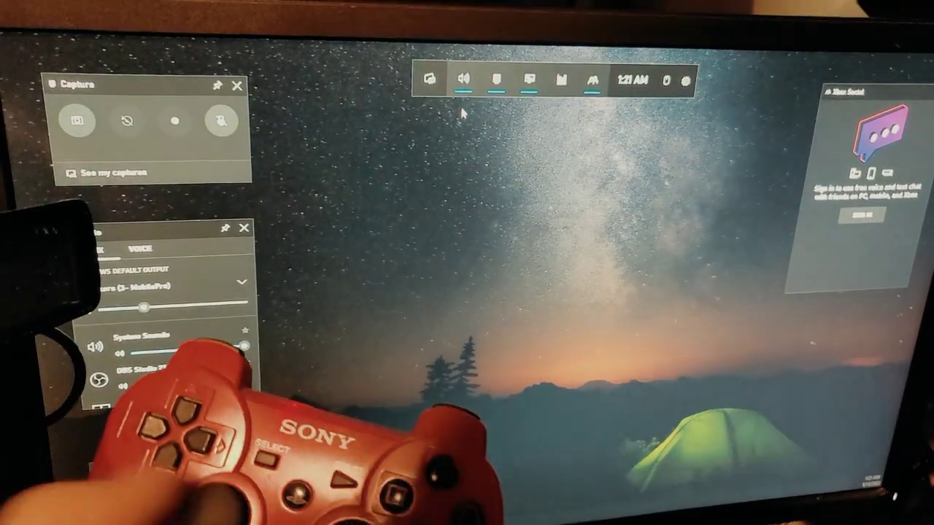
pyautogui.press('super+g')
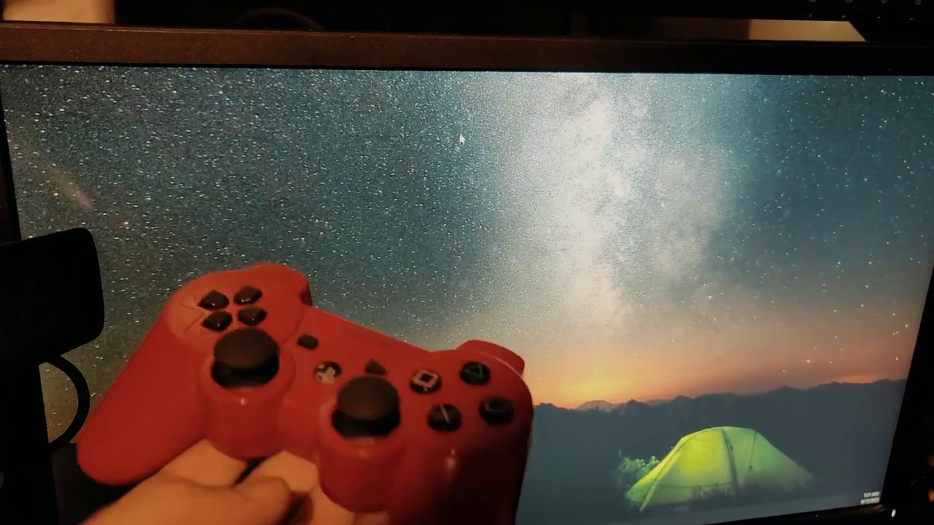